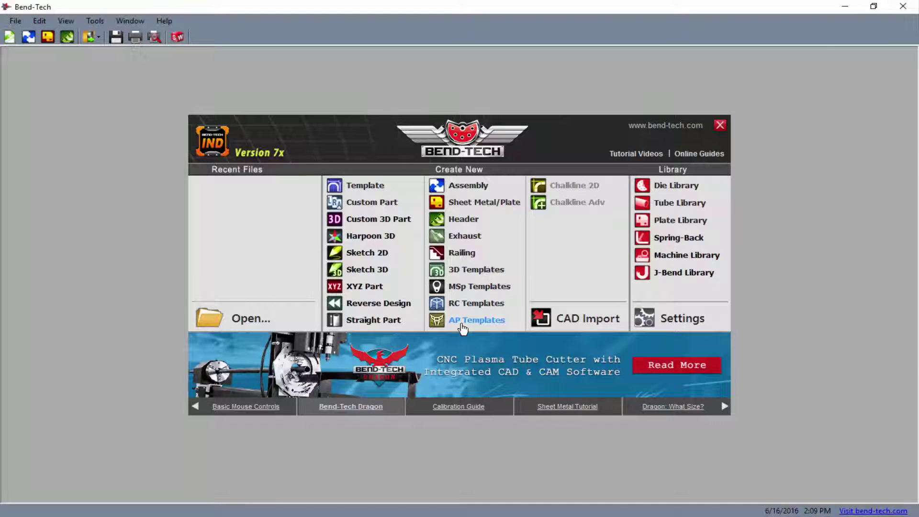
# Open the AP Templates gallery listing the ATV front and rear rack templates
pyautogui.click(462, 321)
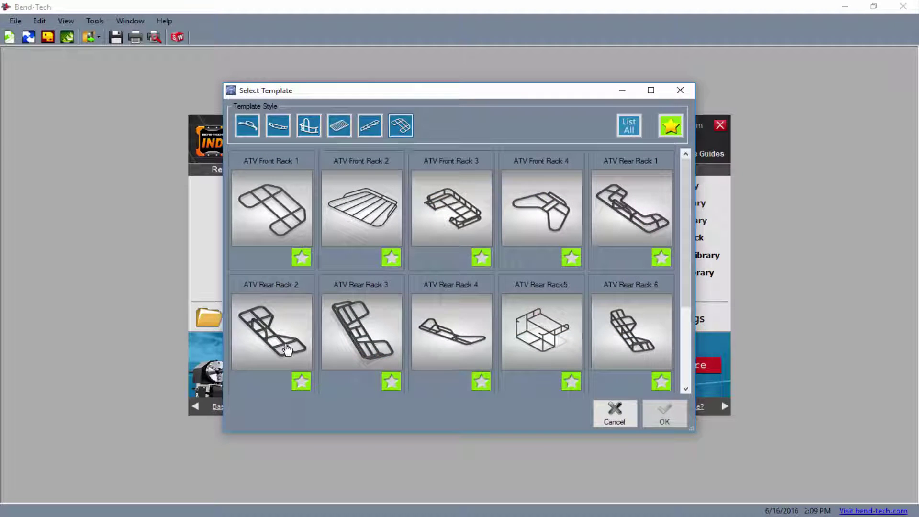
# Open the ATV Rear Rack 2 template as a 3D model in 1.75 DOM tubing
pyautogui.click(276, 344)
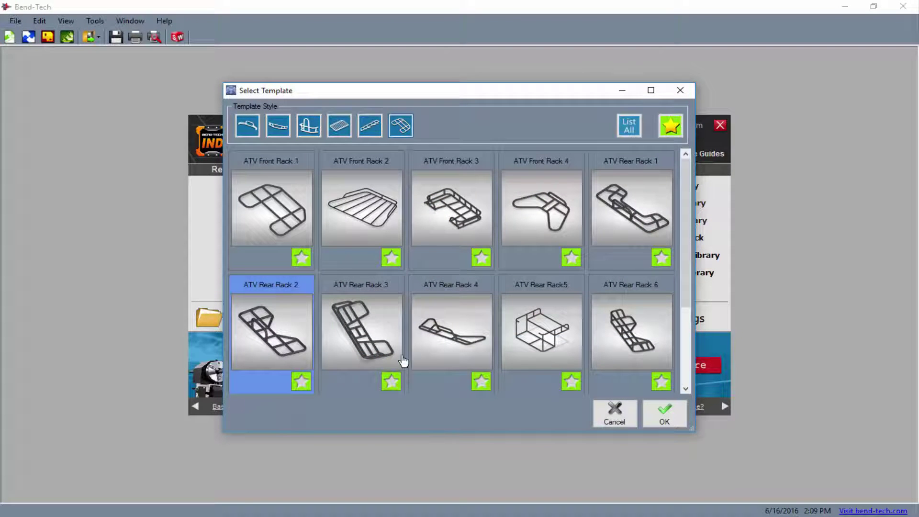
pyautogui.click(666, 414)
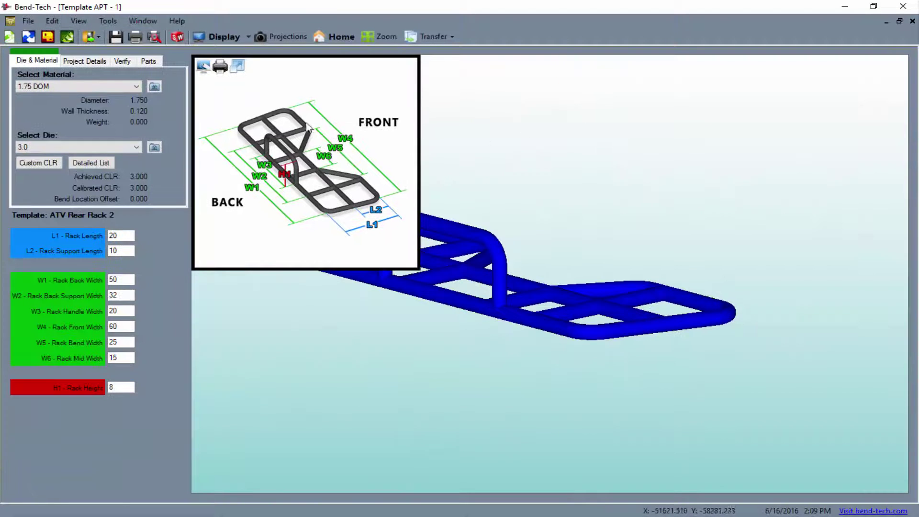
pyautogui.moveTo(571, 286); pyautogui.dragTo(530, 338)
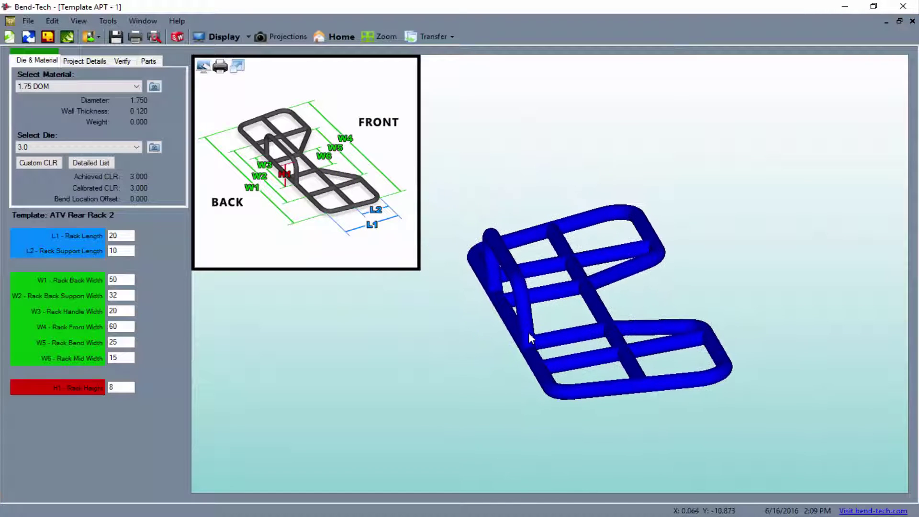
pyautogui.click(426, 38)
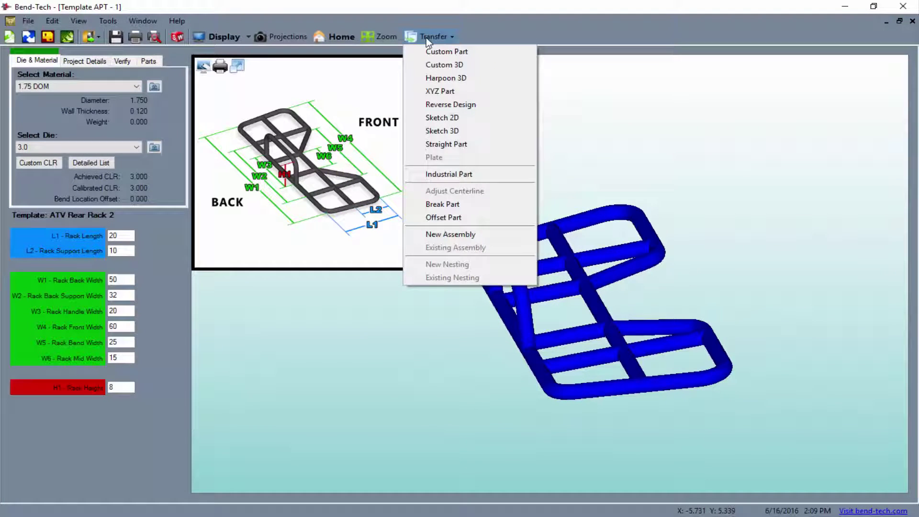
# Transfer the rack parts into a new assembly, pasting them directly
pyautogui.click(445, 235)
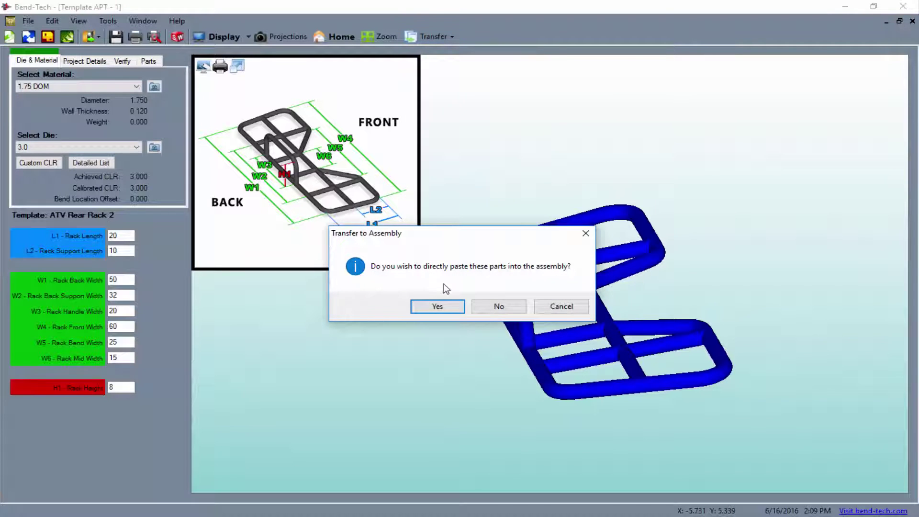
pyautogui.click(447, 307)
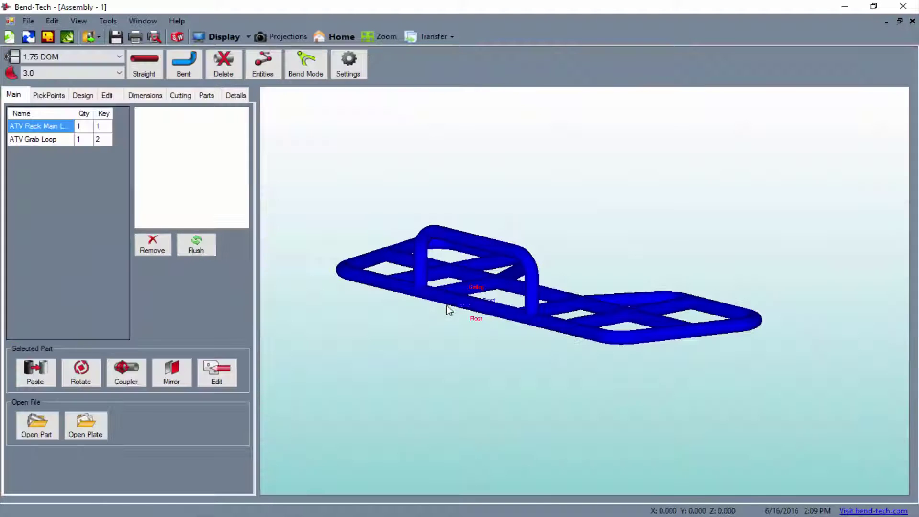
pyautogui.moveTo(449, 310); pyautogui.dragTo(364, 314)
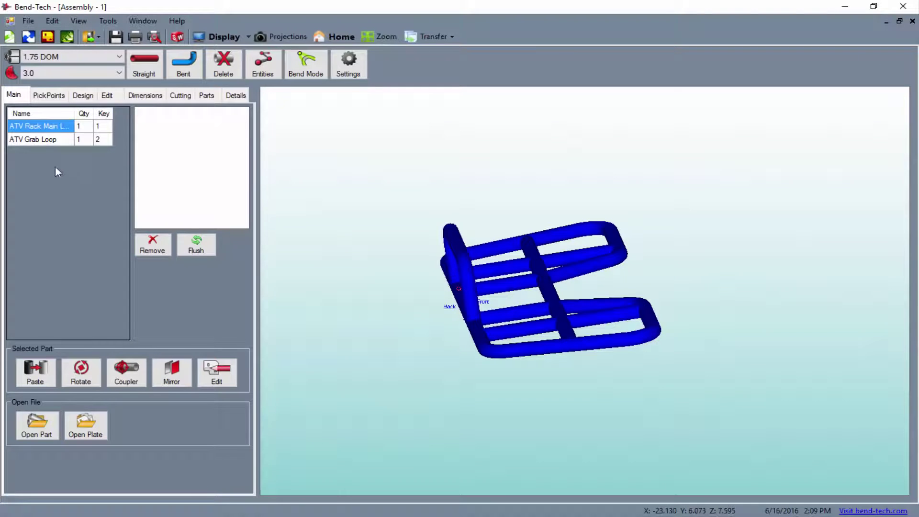
# Select the ATV Grab Loop part and bring up its Rotate Part settings
pyautogui.doubleClick(53, 127)
pyautogui.moveTo(187, 177); pyautogui.dragTo(183, 207)
pyautogui.click(36, 140)
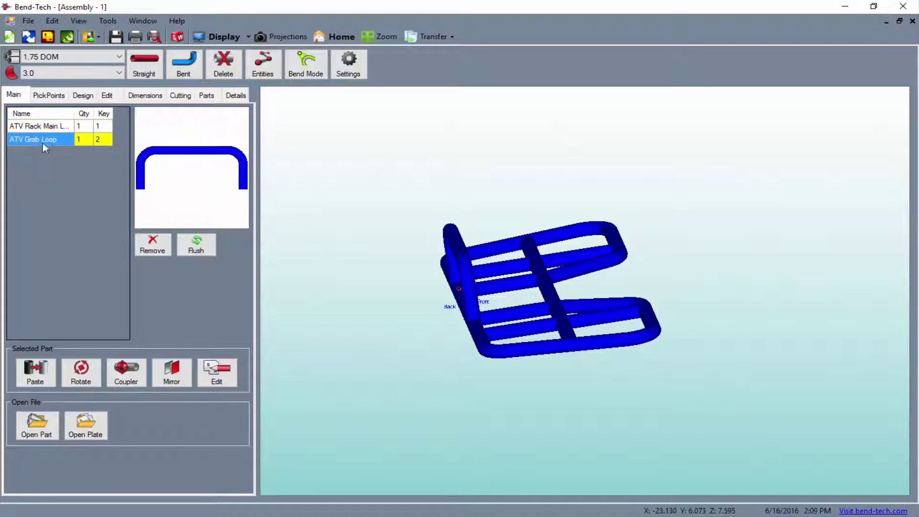
pyautogui.moveTo(180, 173); pyautogui.dragTo(170, 173)
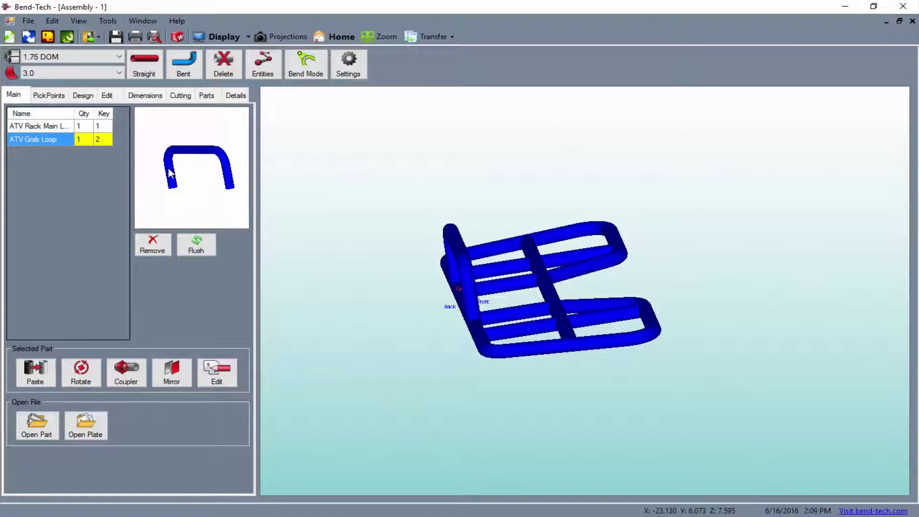
pyautogui.click(81, 382)
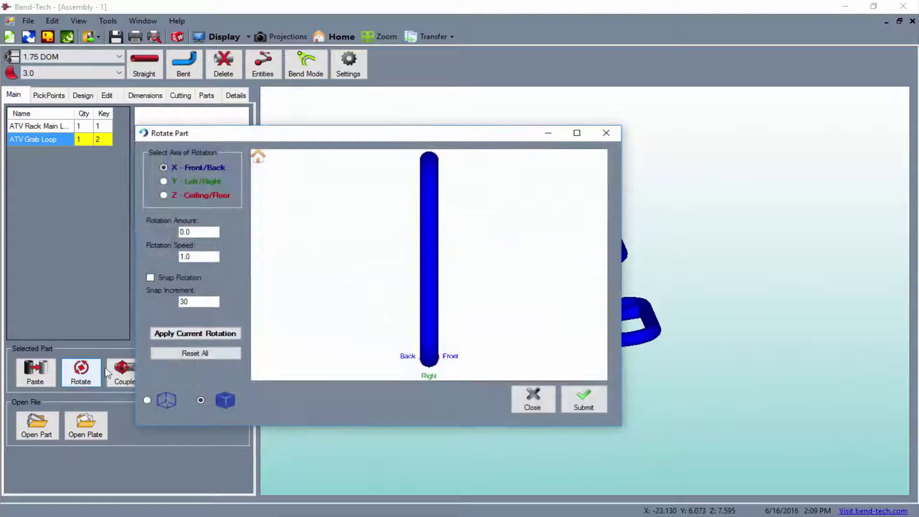
# Rotate the grab loop -12 degrees, submit it to the assembly, and close the dialog
pyautogui.moveTo(425, 299); pyautogui.dragTo(464, 285)
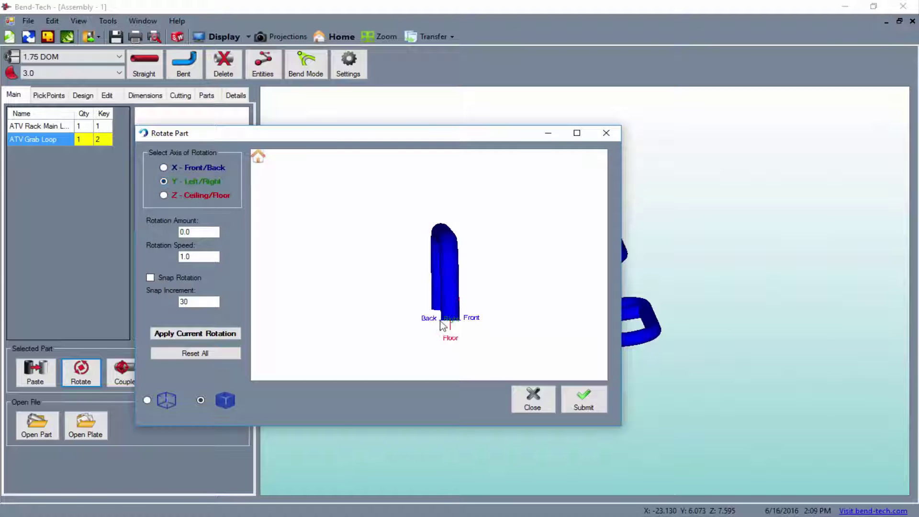
pyautogui.moveTo(191, 232); pyautogui.dragTo(172, 232)
pyautogui.write('12')
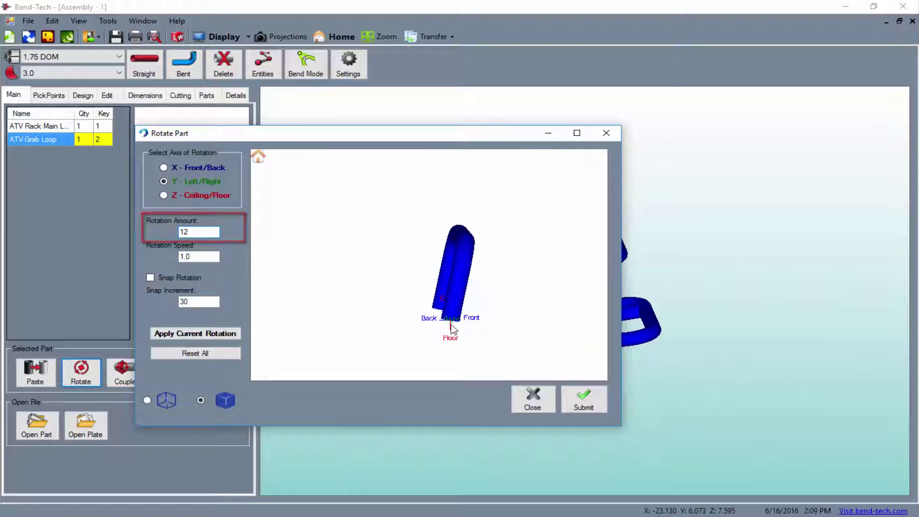
pyautogui.scroll(3, 450, 326)
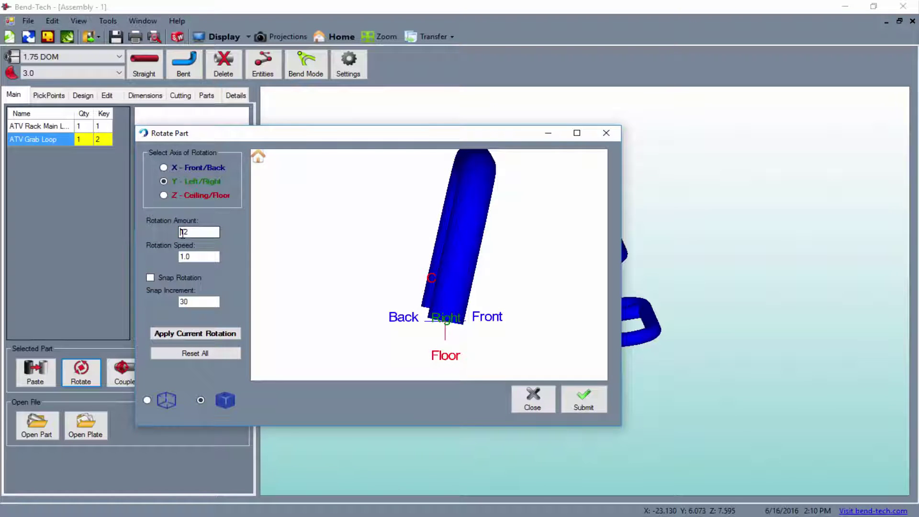
pyautogui.write('-')
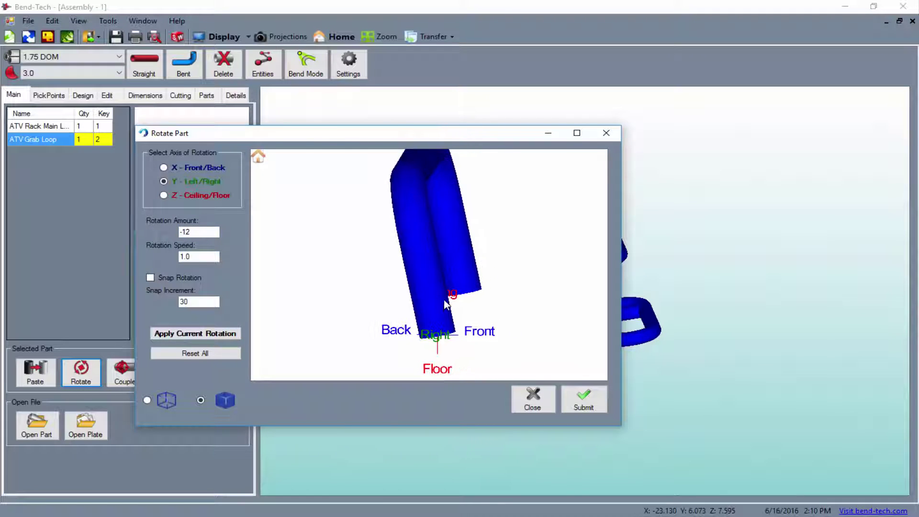
pyautogui.click(212, 332)
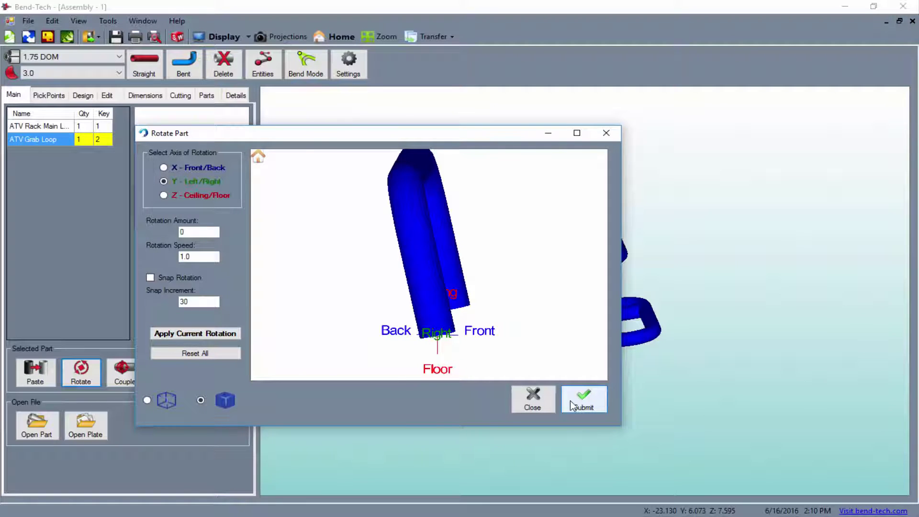
pyautogui.press('Return')
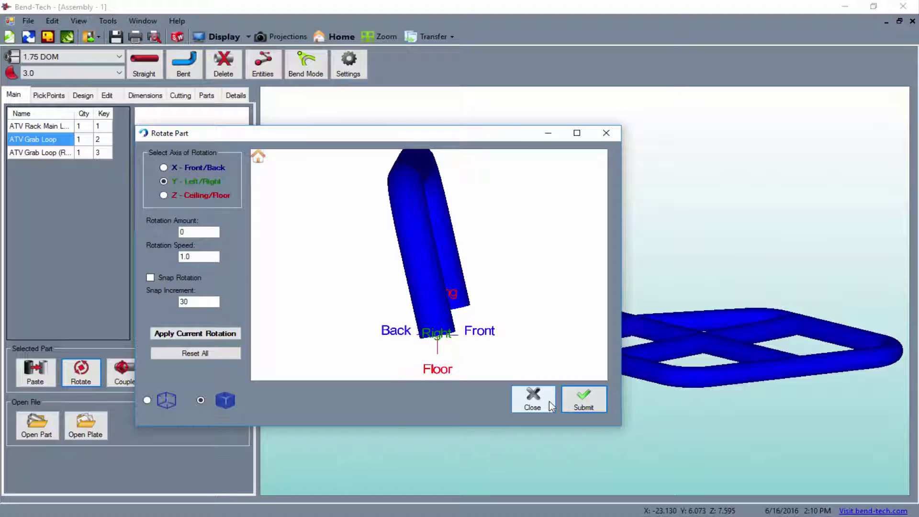
pyautogui.click(546, 403)
pyautogui.moveTo(549, 392); pyautogui.dragTo(577, 345)
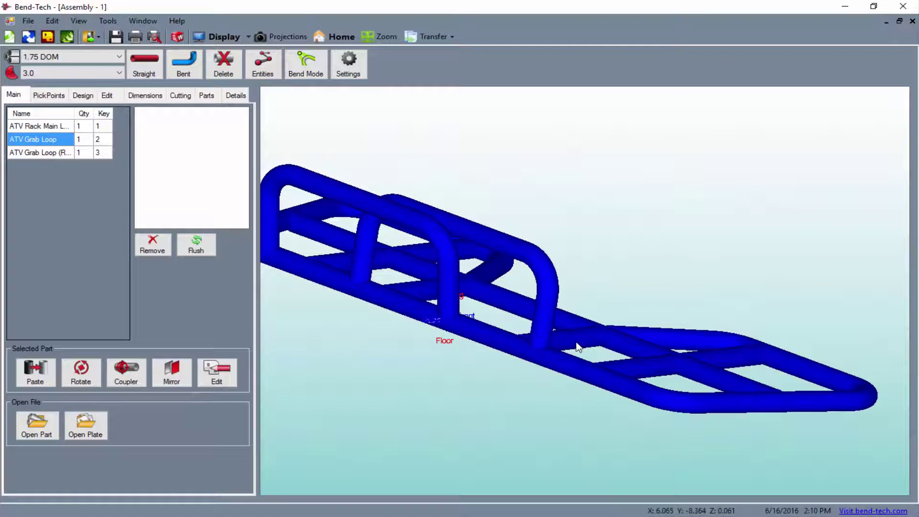
# Pick reference points on the frame and delete the original upright grab loop tube
pyautogui.click(49, 95)
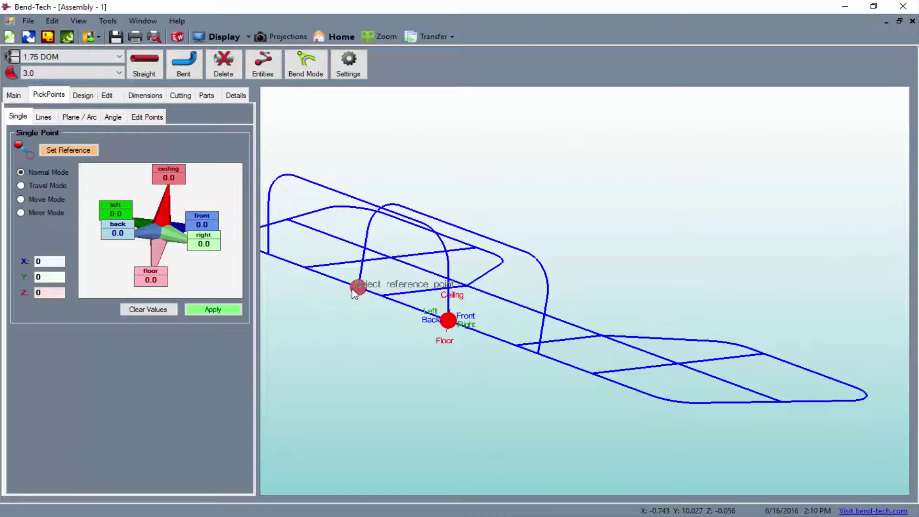
pyautogui.click(353, 293)
pyautogui.keyDown('shift'); pyautogui.click(534, 364); pyautogui.keyUp('shift')
pyautogui.moveTo(532, 362); pyautogui.dragTo(397, 234)
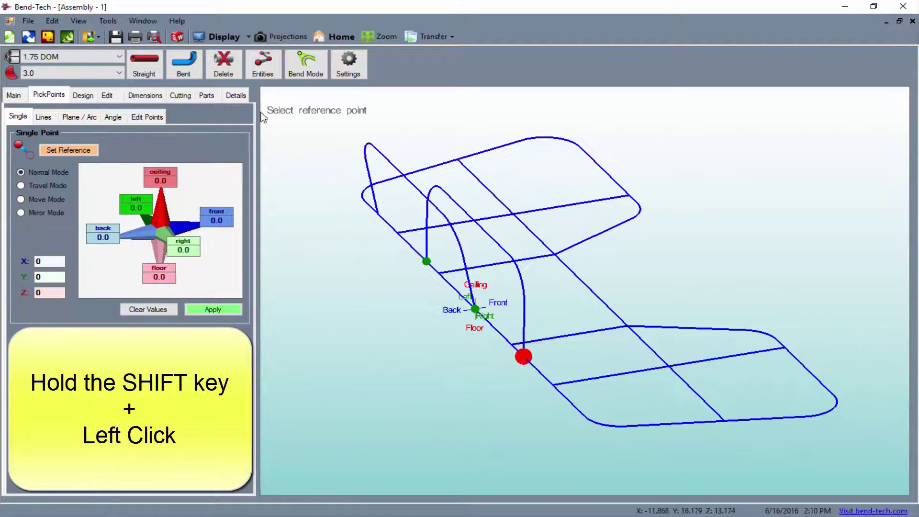
pyautogui.click(221, 71)
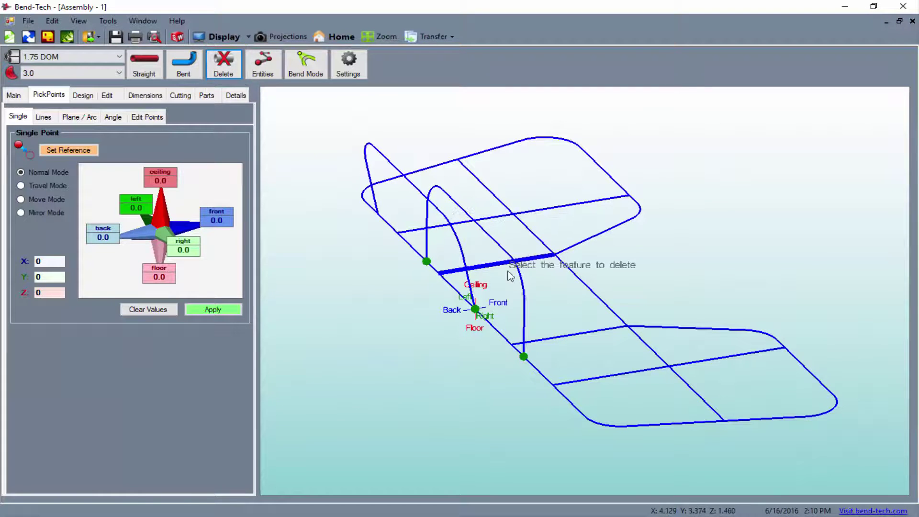
pyautogui.click(517, 282)
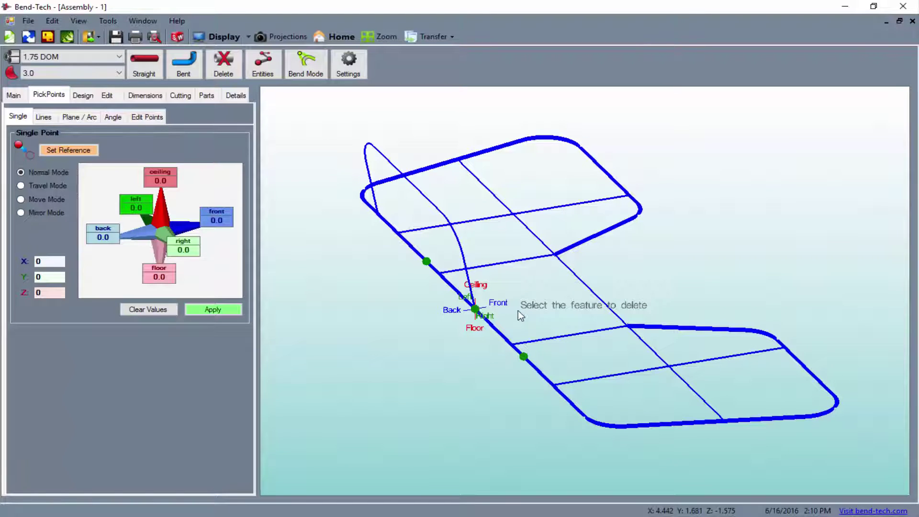
# Move the grab loop from its base node to the lower green attachment point
pyautogui.click(116, 97)
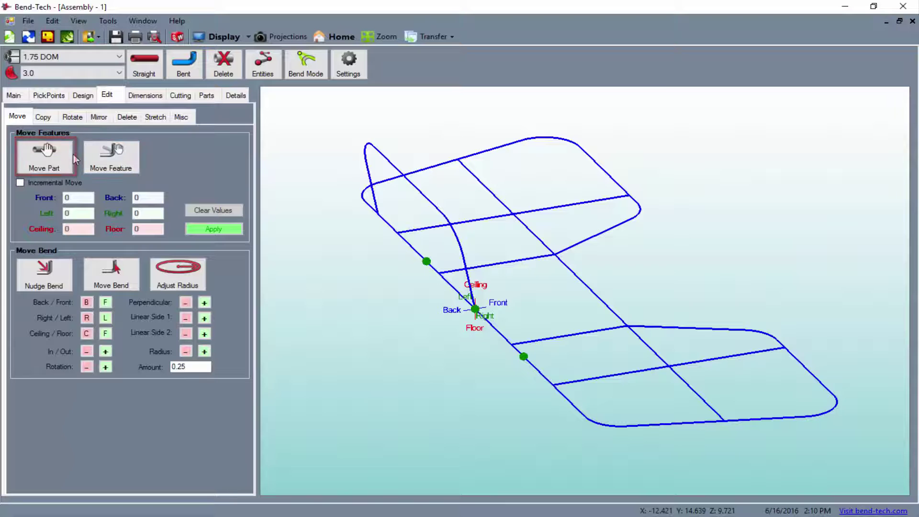
pyautogui.click(64, 164)
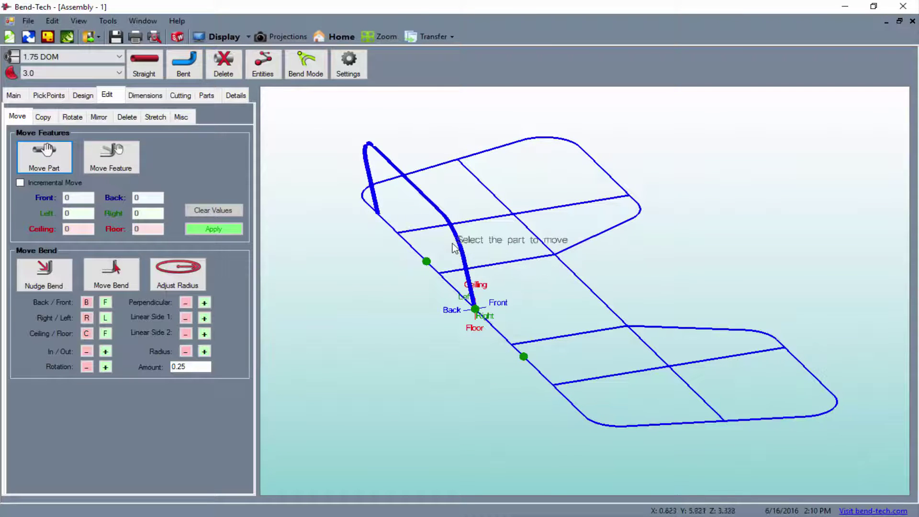
pyautogui.click(469, 284)
pyautogui.click(475, 309)
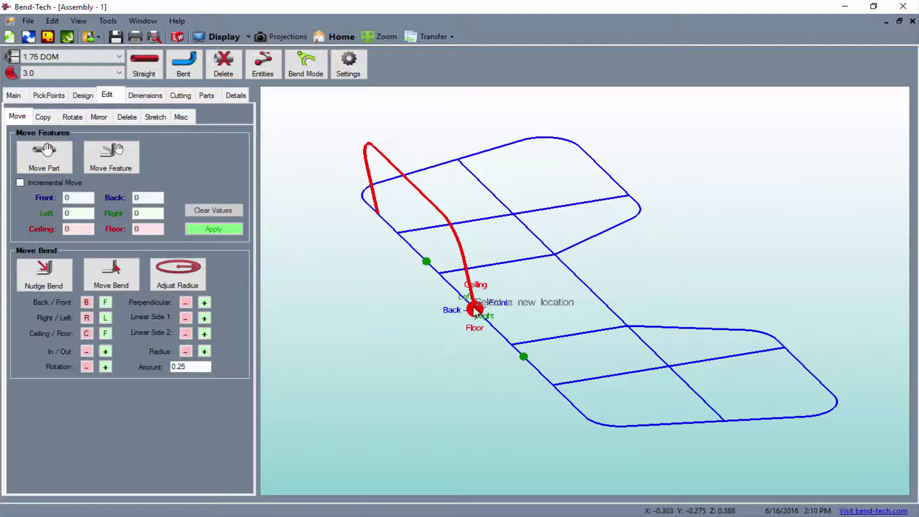
pyautogui.click(522, 362)
pyautogui.moveTo(527, 359); pyautogui.dragTo(548, 304, button='right')
# Switch to solid shaded tubes and inspect the loop's new position
pyautogui.click(221, 36)
pyautogui.moveTo(466, 252)
pyautogui.mouseDown(button='right')
pyautogui.moveTo(498, 346)
pyautogui.moveTo(560, 267)
pyautogui.moveTo(527, 255)
pyautogui.mouseUp(button='right')
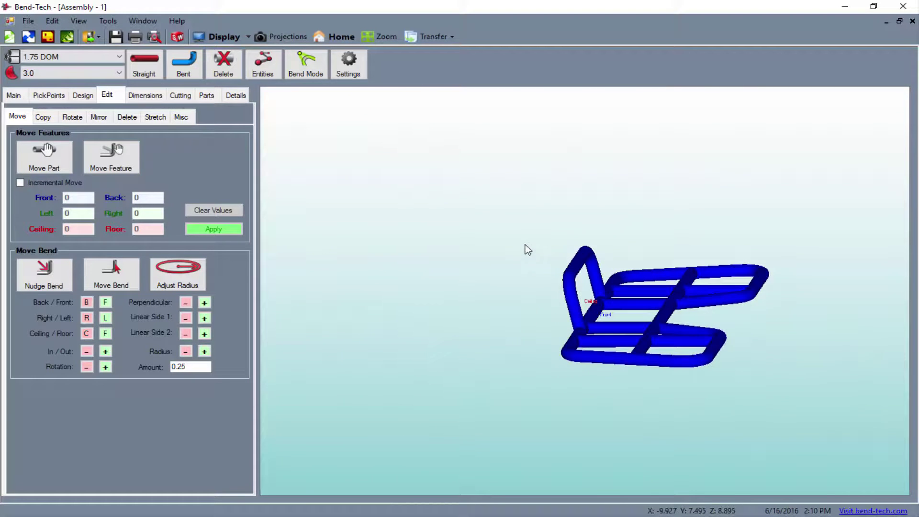
pyautogui.moveTo(571, 302); pyautogui.dragTo(684, 366, button='right')
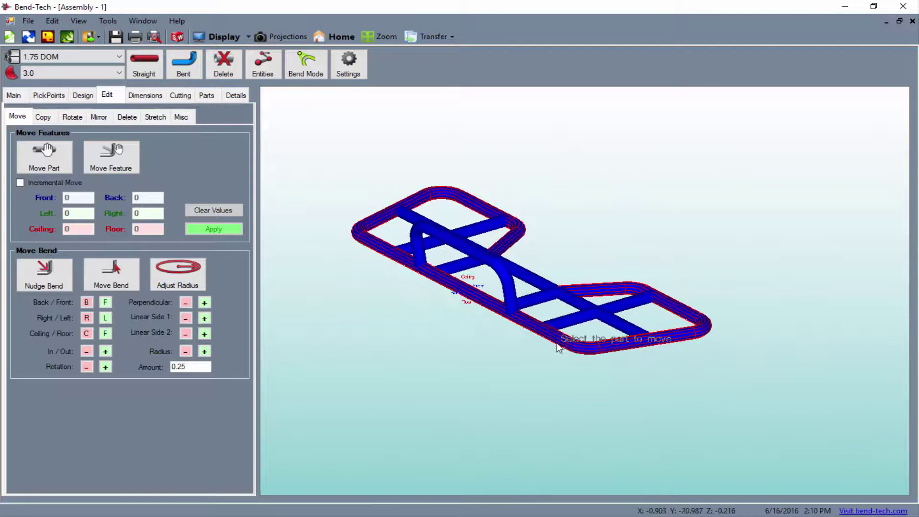
# Create end cuts coping each grab-loop end against the main loop tube
pyautogui.click(182, 97)
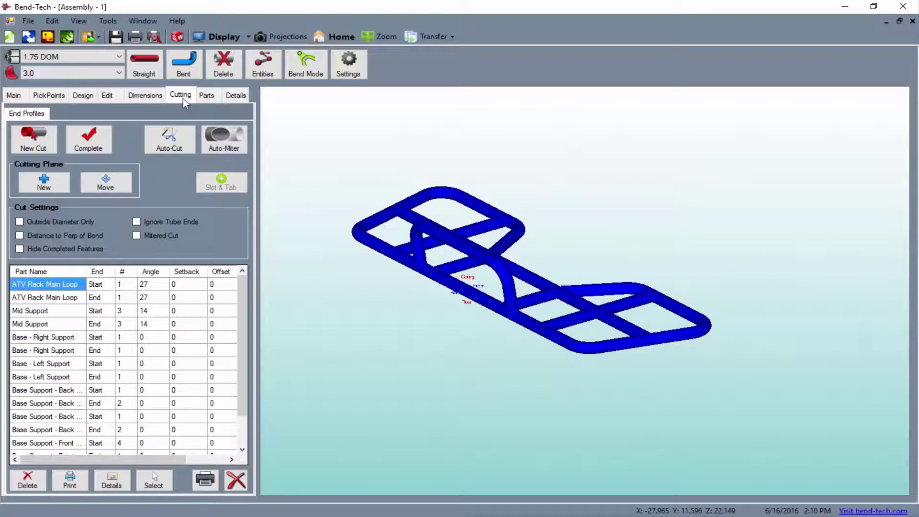
pyautogui.click(34, 139)
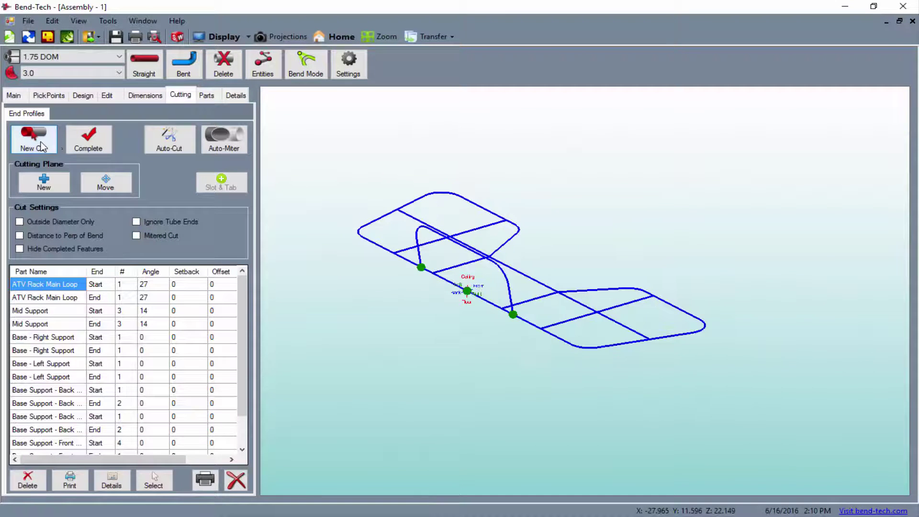
pyautogui.click(421, 259)
pyautogui.click(428, 271)
pyautogui.click(81, 146)
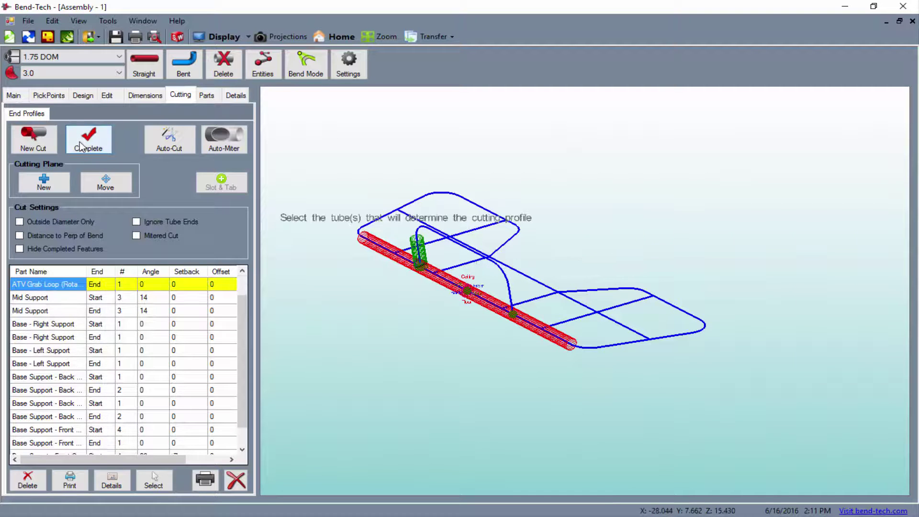
pyautogui.click(34, 139)
pyautogui.click(513, 306)
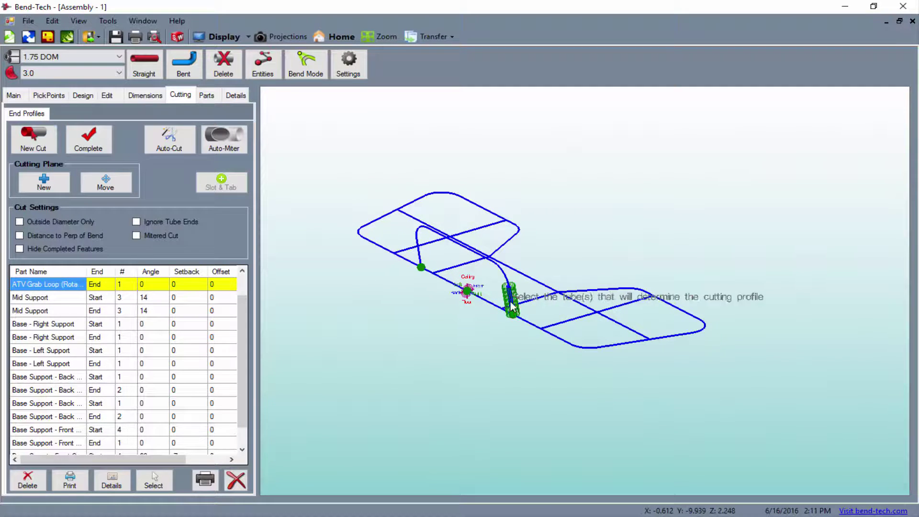
pyautogui.click(443, 279)
pyautogui.click(88, 139)
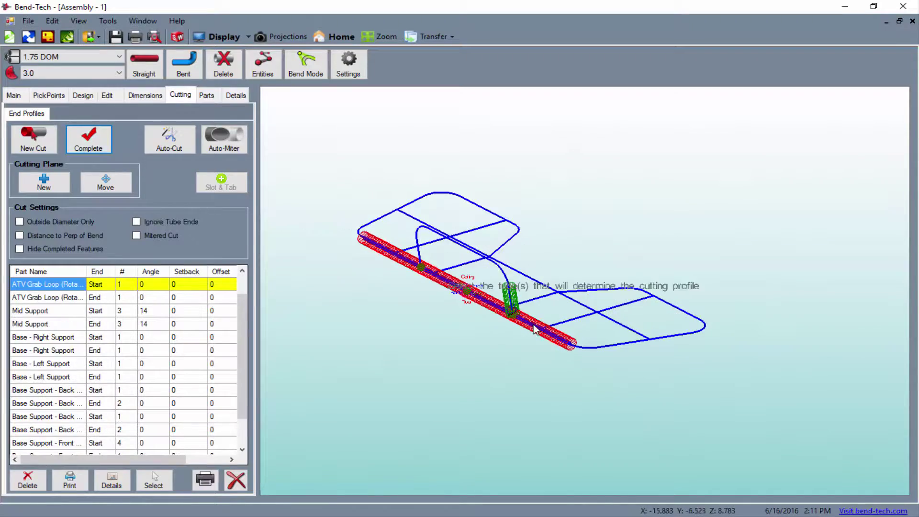
pyautogui.scroll(5, 512, 318)
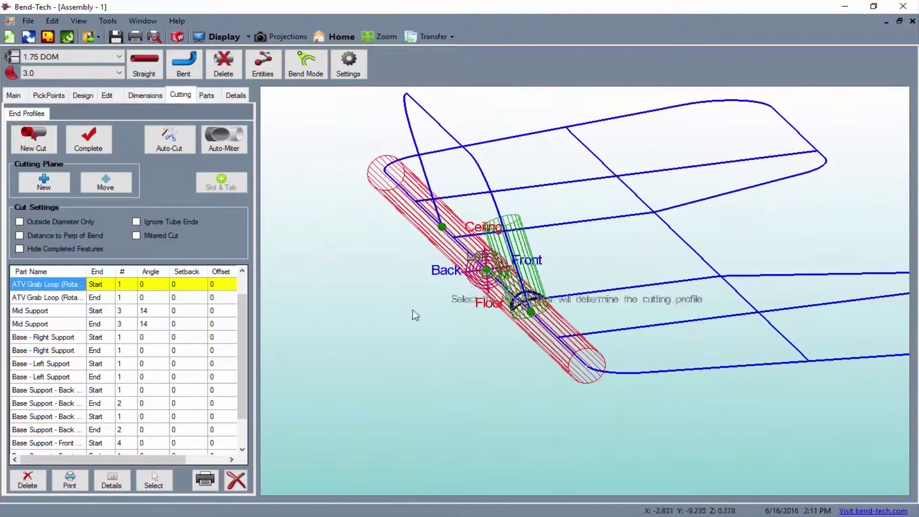
# Review the cope profile details, then close them and return to solid shaded view
pyautogui.click(112, 484)
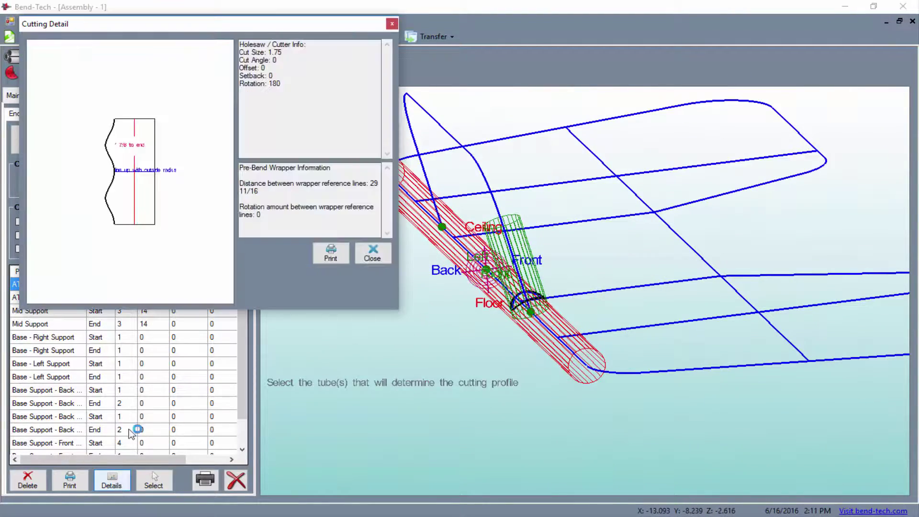
pyautogui.moveTo(146, 213); pyautogui.dragTo(109, 189)
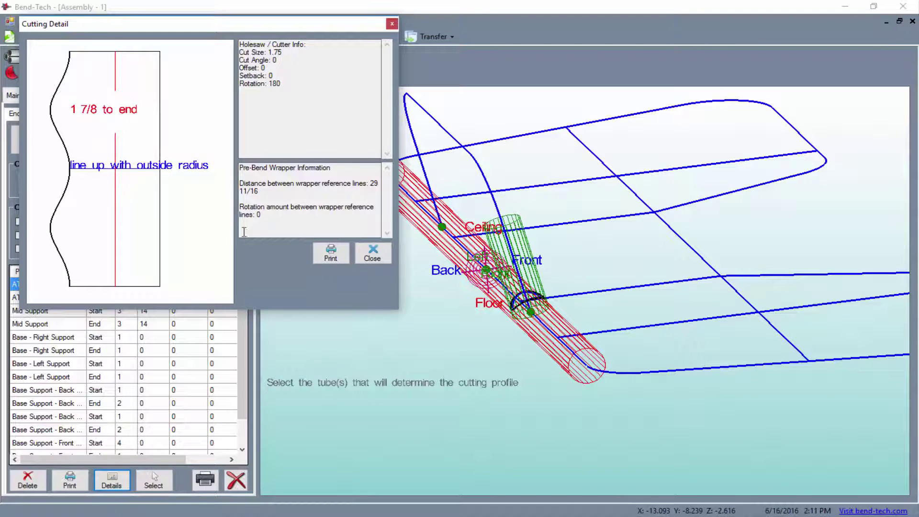
pyautogui.click(373, 254)
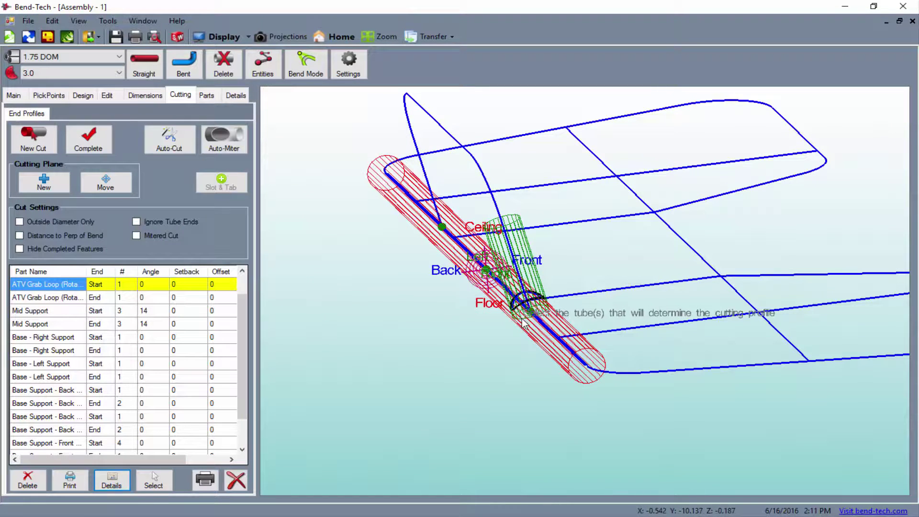
pyautogui.scroll(2, 535, 329)
pyautogui.click(219, 38)
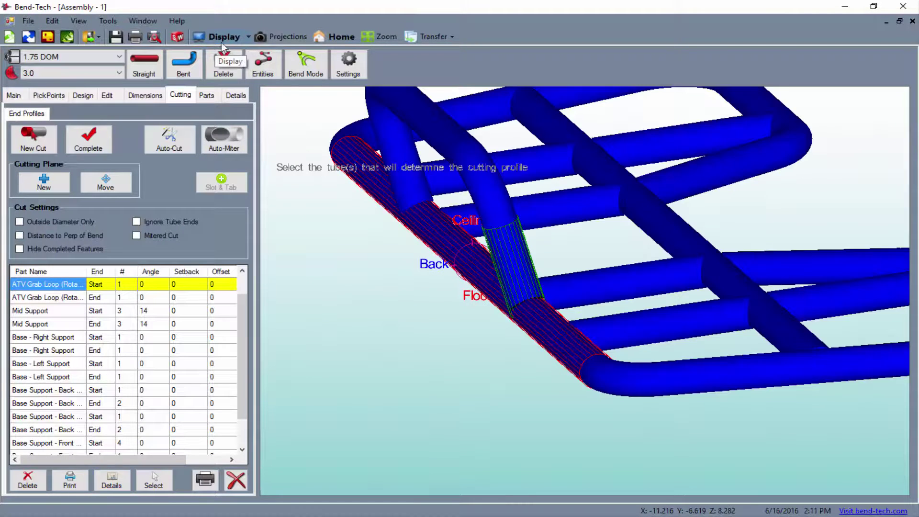
# Select the ATV Grab Loop row in the Parts list and transfer it to Custom 3D
pyautogui.moveTo(515, 224); pyautogui.dragTo(455, 298, button='right')
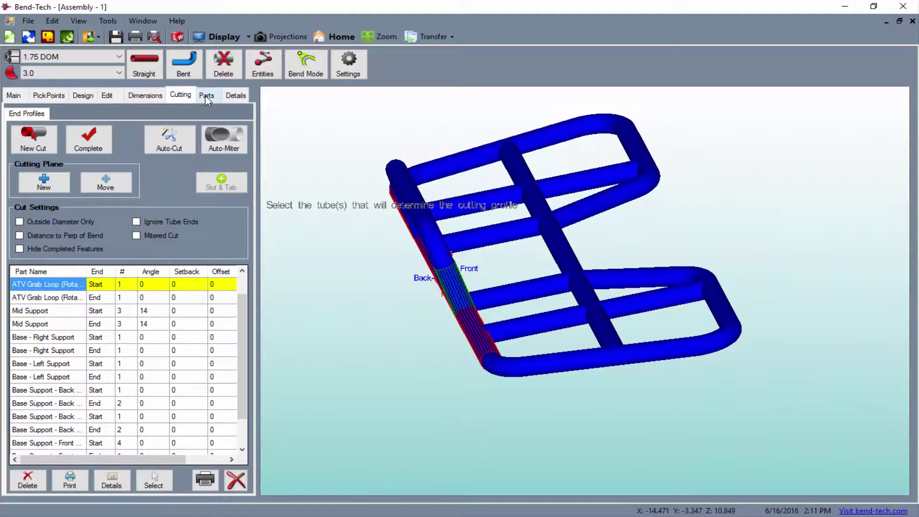
pyautogui.click(206, 95)
pyautogui.click(72, 149)
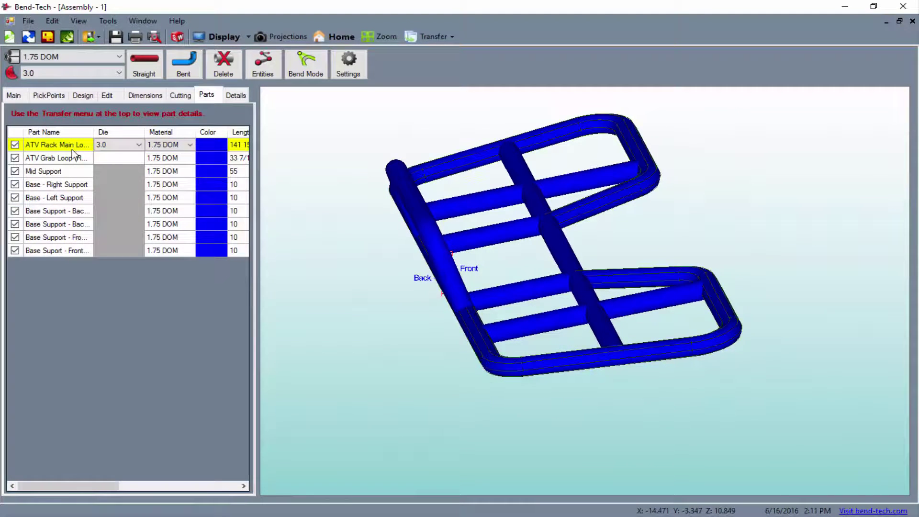
pyautogui.click(76, 157)
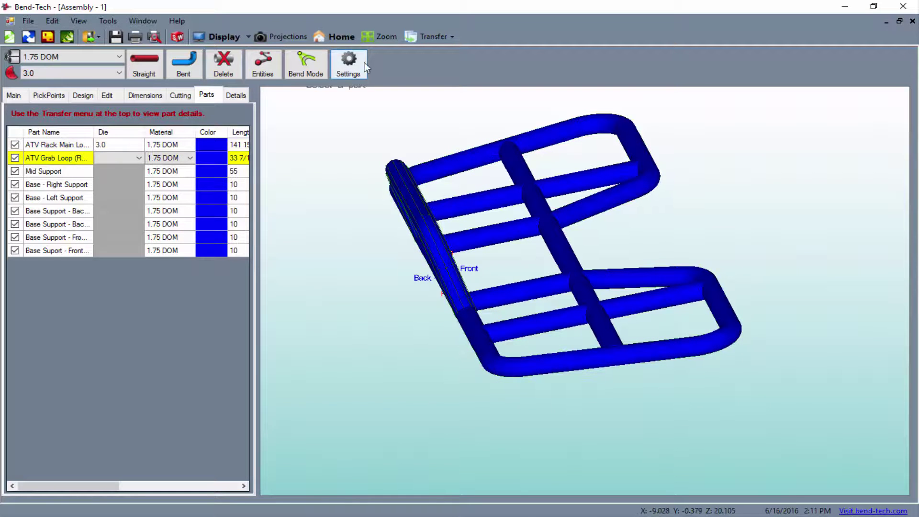
pyautogui.click(438, 38)
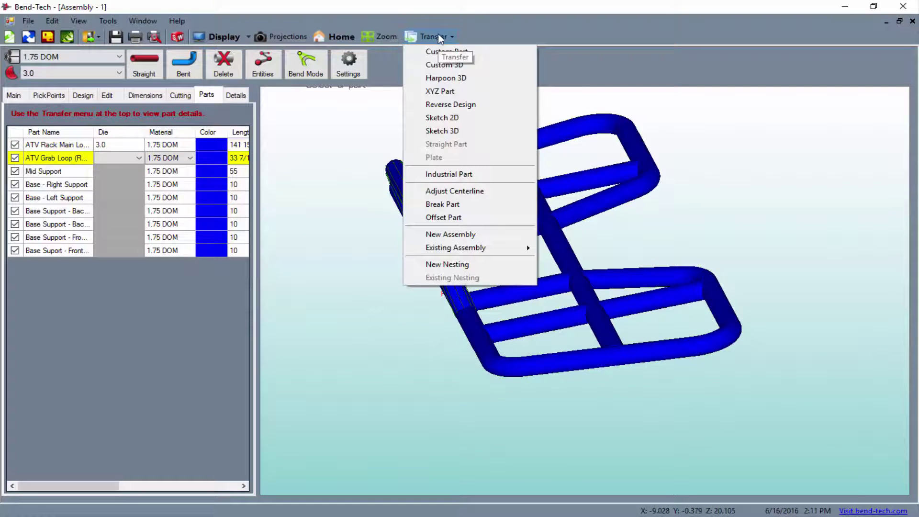
pyautogui.click(439, 64)
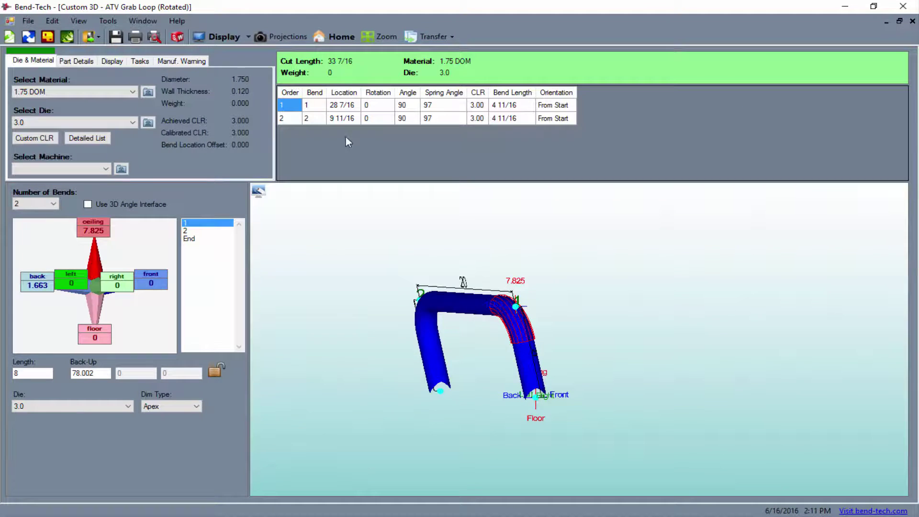